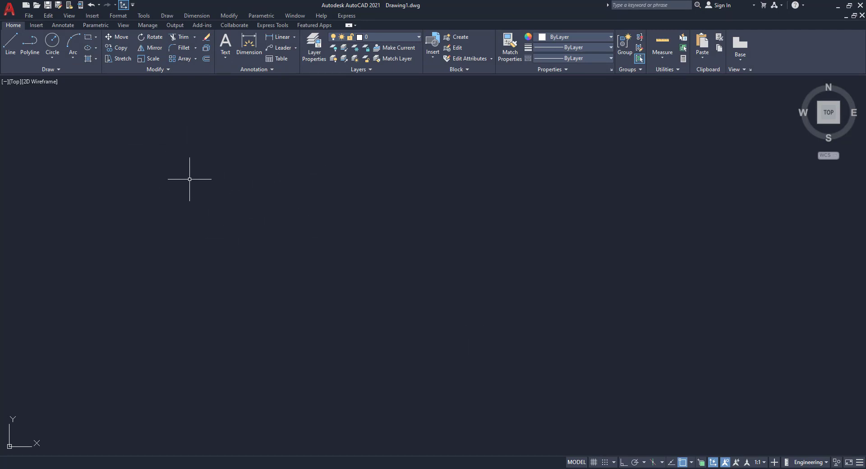
Step: Draw a horizontal line about 3'-1" long across the middle of the drawing with Ortho mode on
click(10, 58)
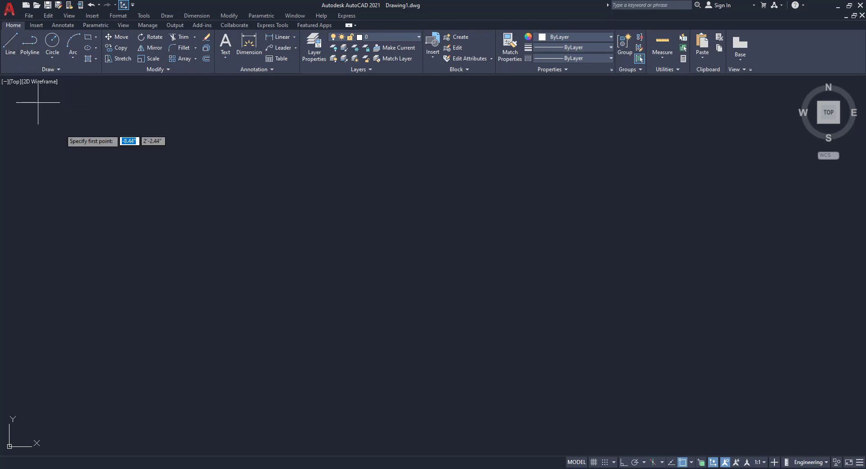
click(168, 211)
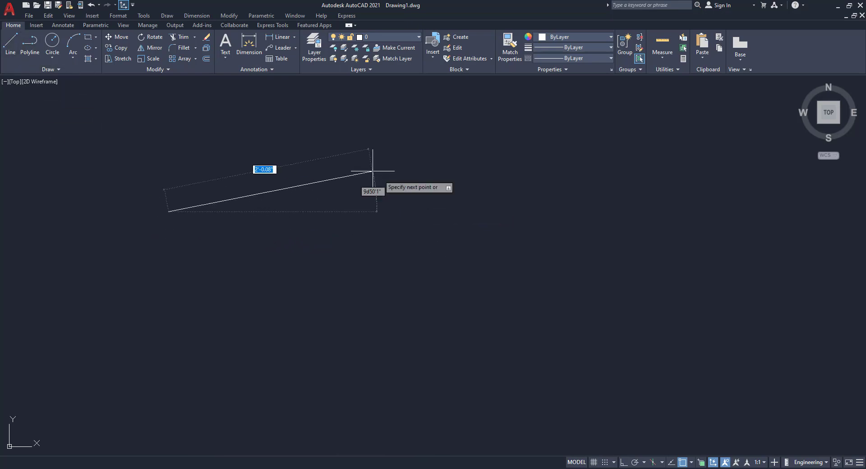
click(624, 462)
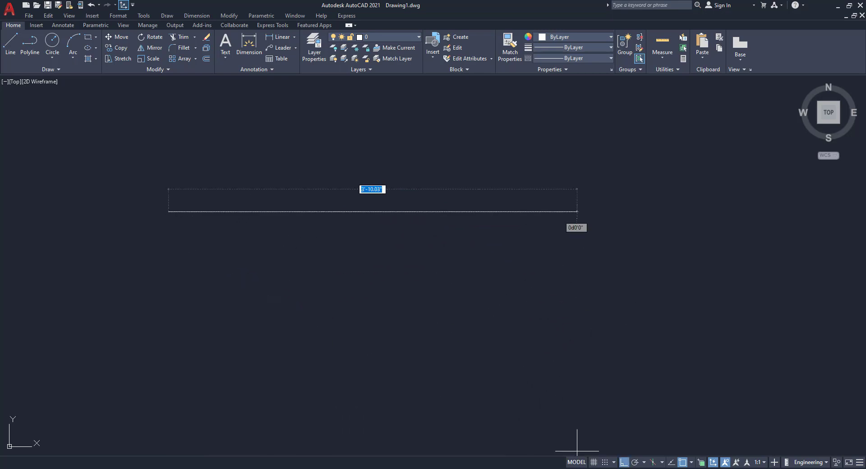
click(472, 211)
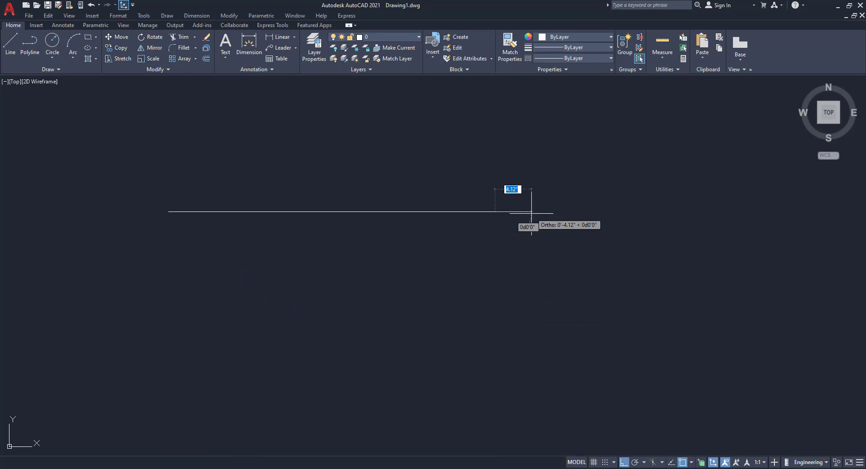
key(Return)
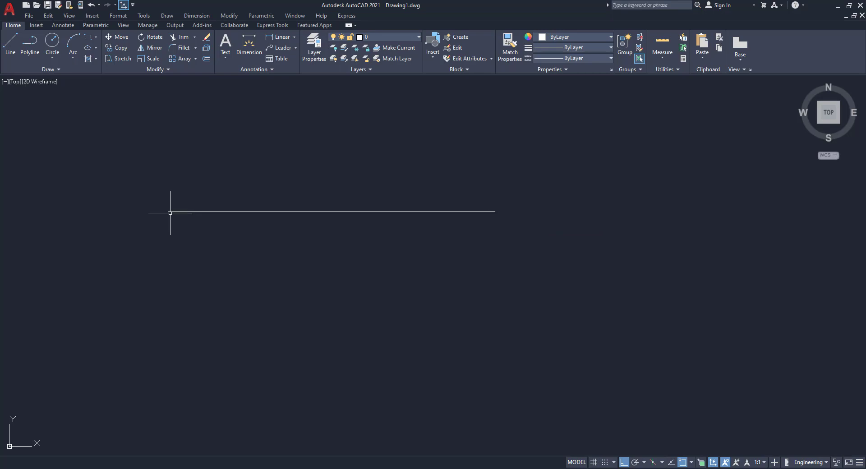
Step: Dimension the horizontal line's length, placing the dimension just above the line
click(261, 47)
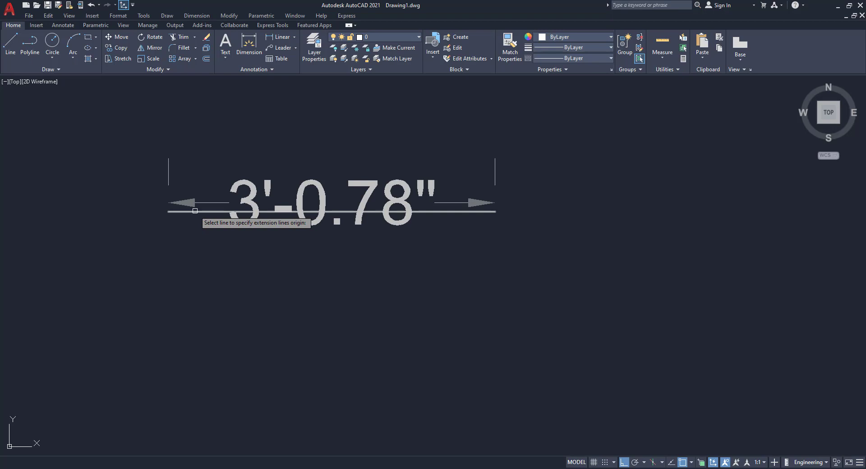
click(197, 211)
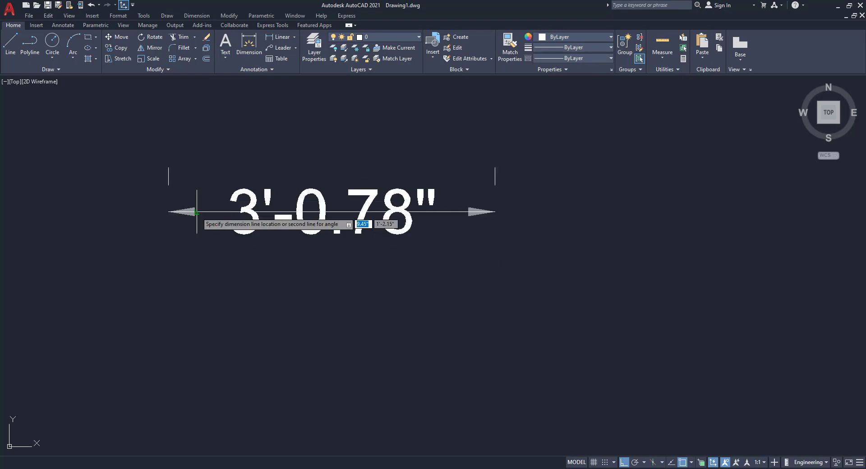
click(198, 178)
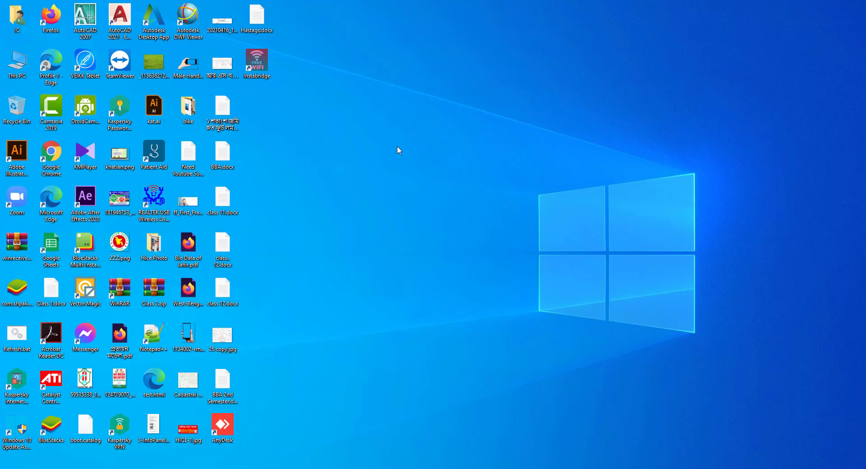
Step: Launch AutoCAD 2021 from the desktop and start a new blank drawing
click(124, 29)
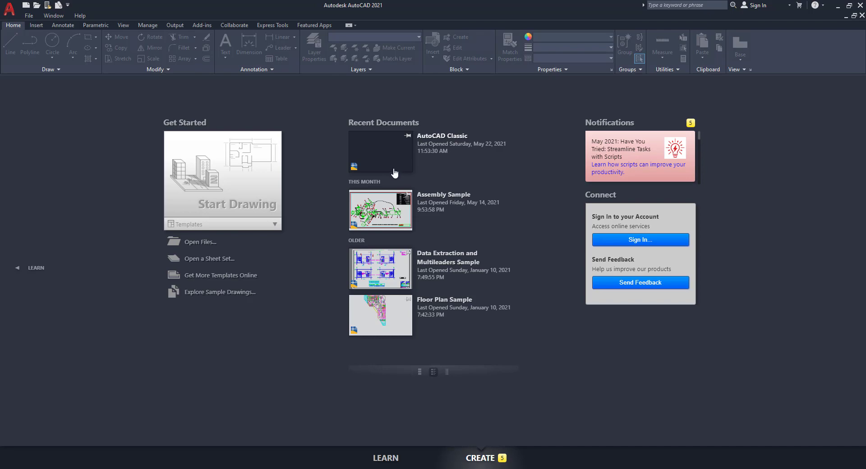
click(239, 188)
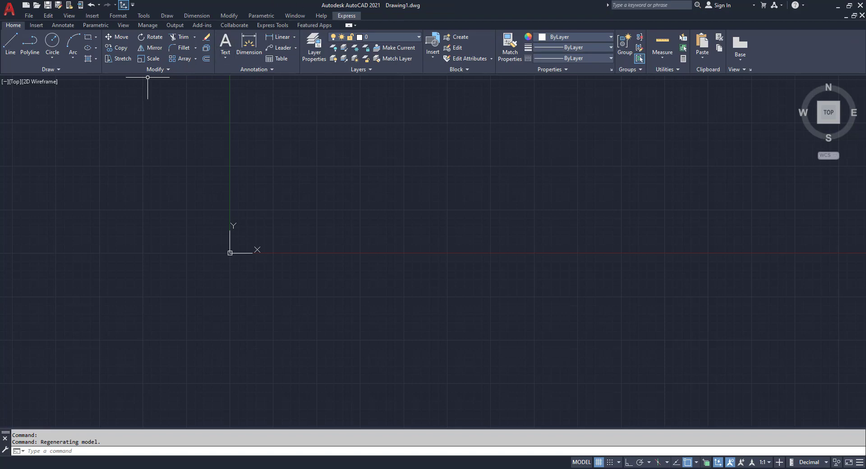
Step: Turn off the drawing grid and stop showing the UCS icon at the origin
scroll(327, 200, up, 2)
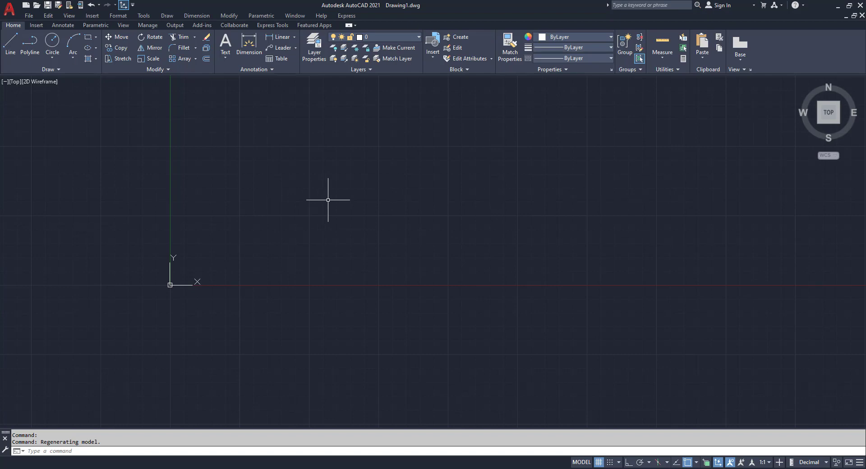
scroll(264, 221, up, 2)
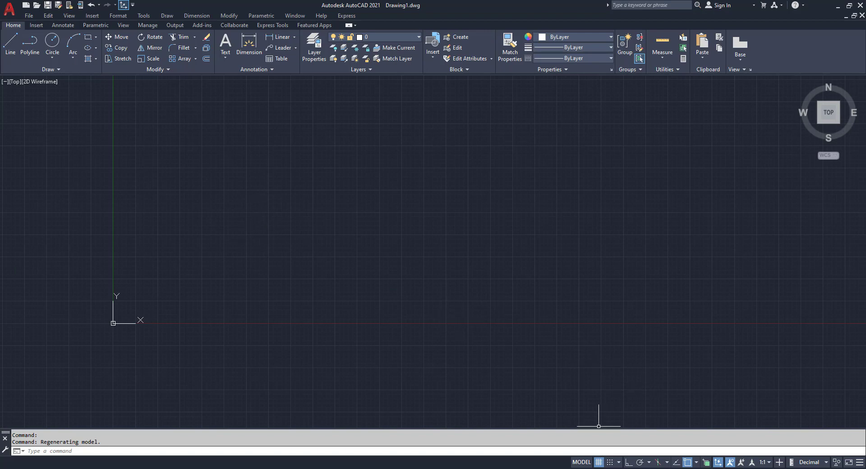
click(599, 464)
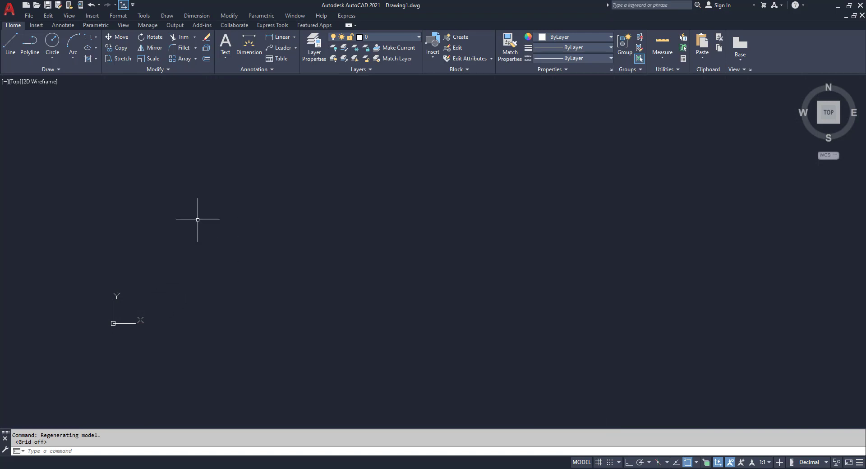
right_click(113, 322)
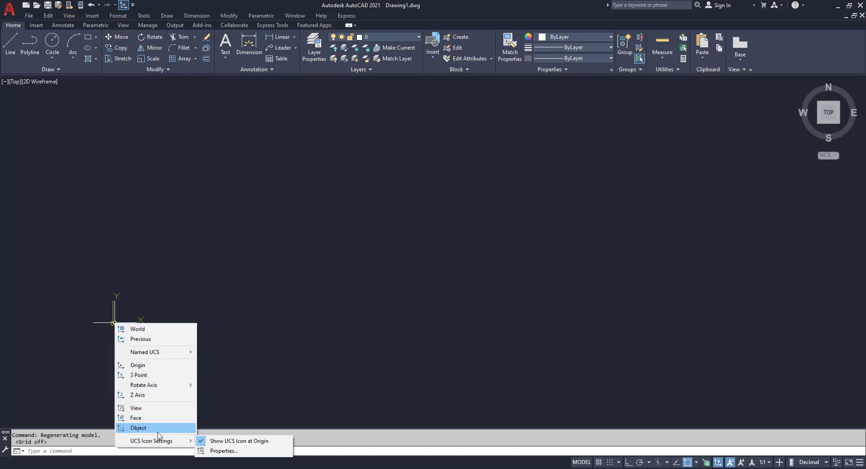
click(202, 444)
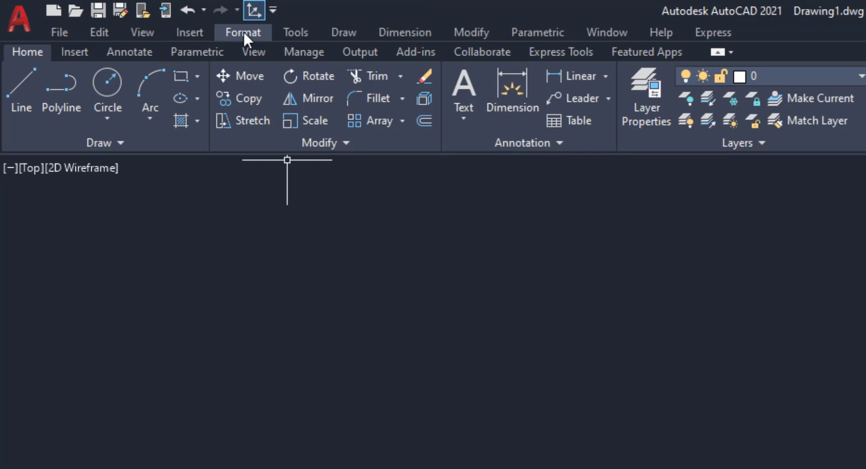
click(243, 31)
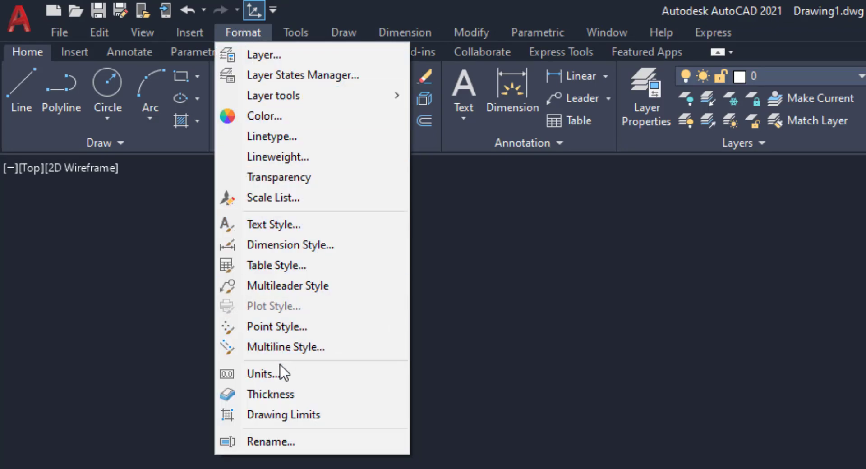
click(258, 373)
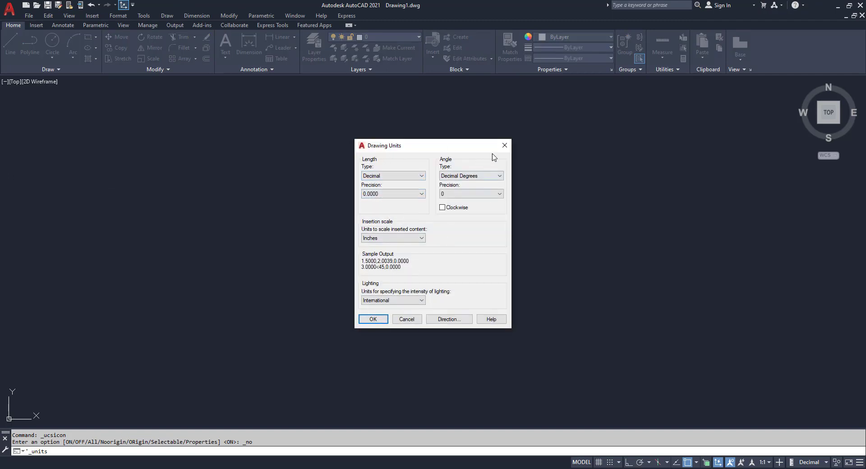
click(504, 146)
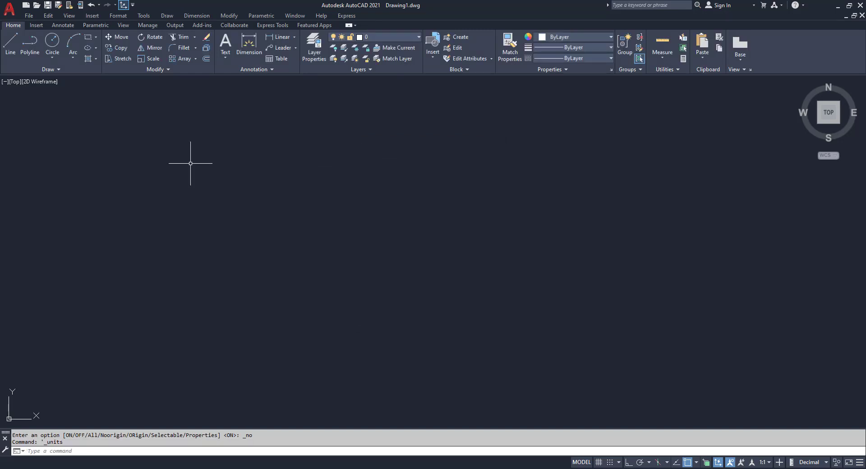
Step: Open the drawing units settings with the UNITS command and set the length type to Engineering and the angle type to Deg/Min/Sec
text(uni)
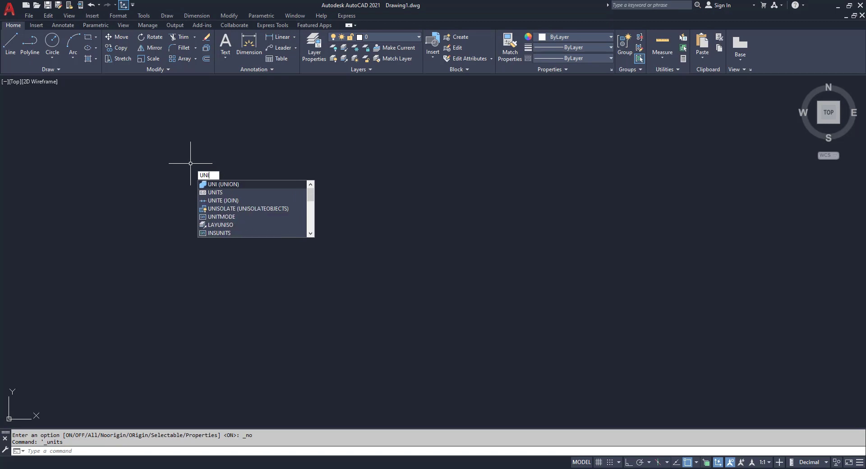
text(t)
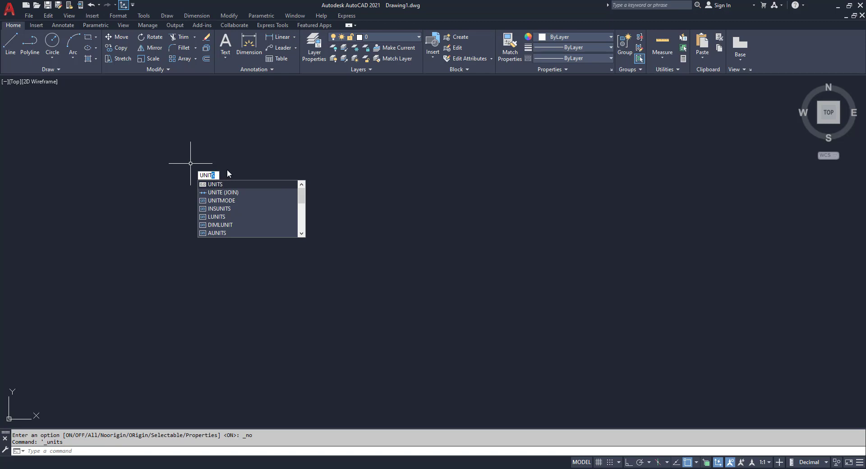
key(Return)
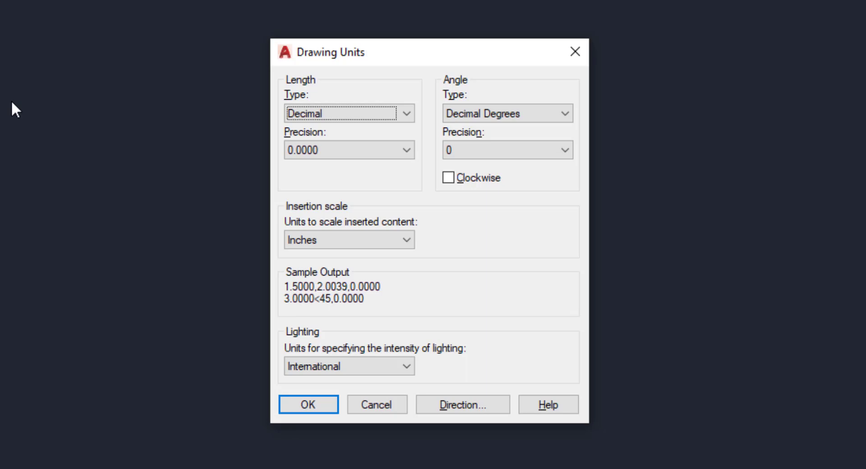
click(409, 113)
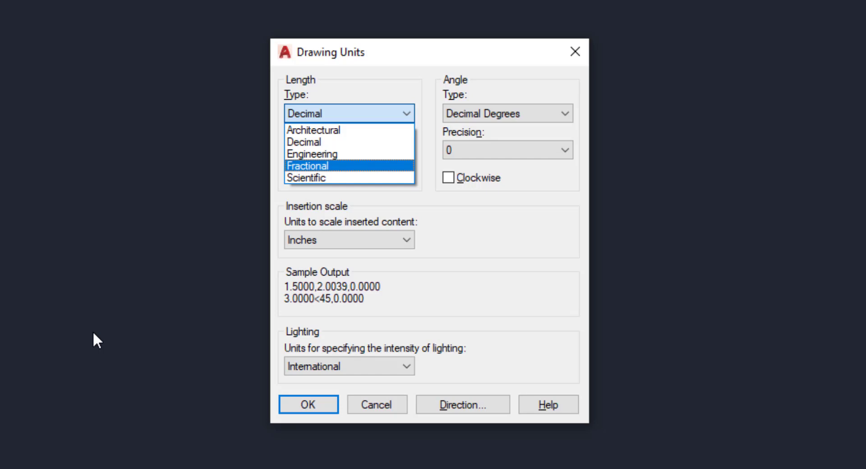
click(317, 154)
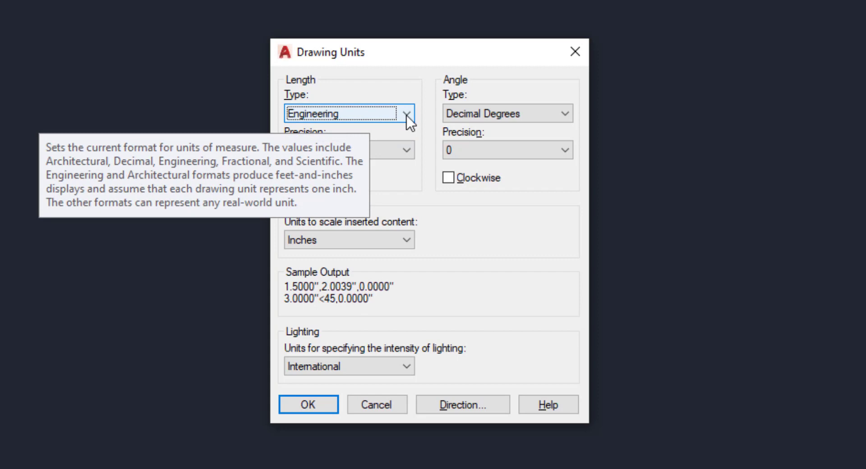
click(461, 114)
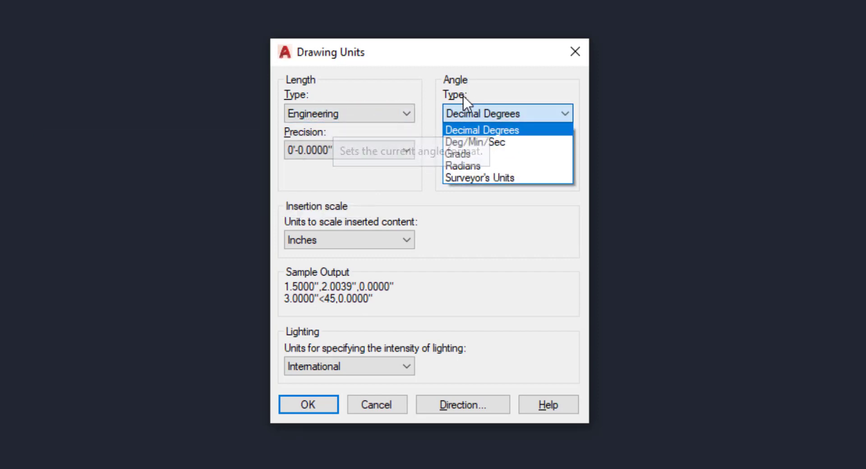
click(496, 143)
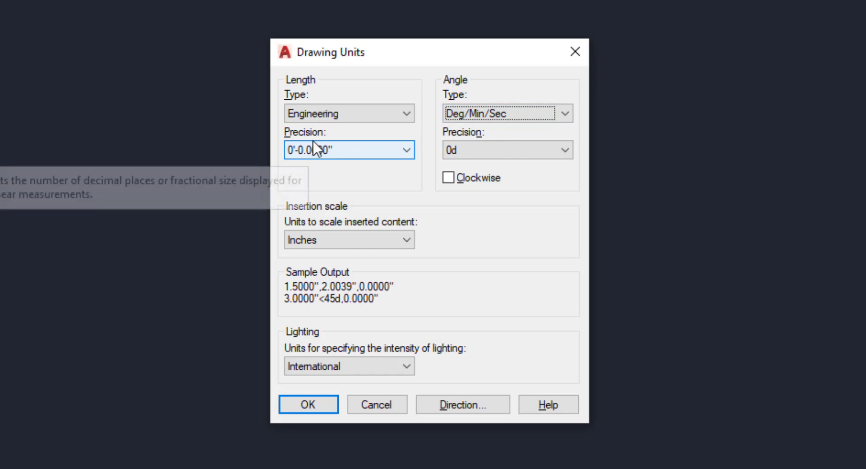
Step: Set the length precision to 0'-0.00" and the angle precision to 0d00'00" in the drawing units
click(339, 148)
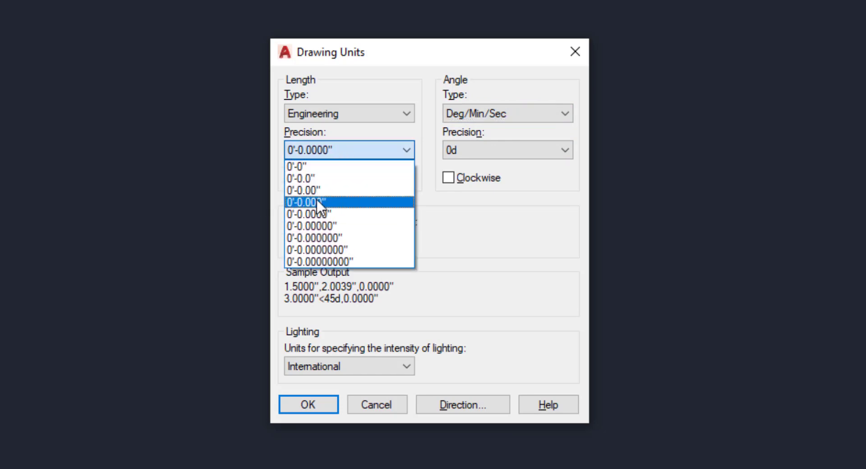
click(323, 190)
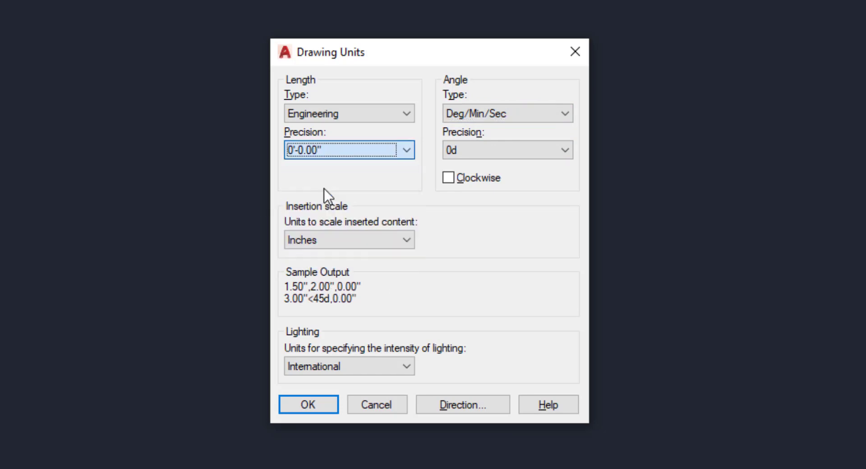
click(474, 150)
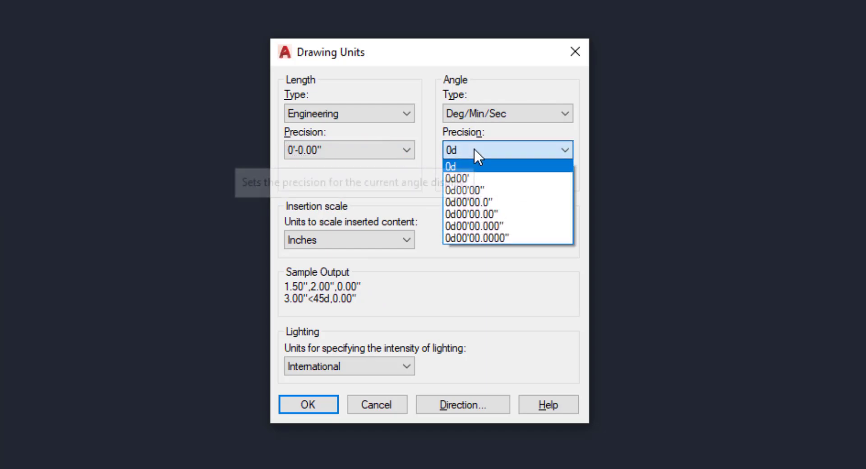
click(486, 189)
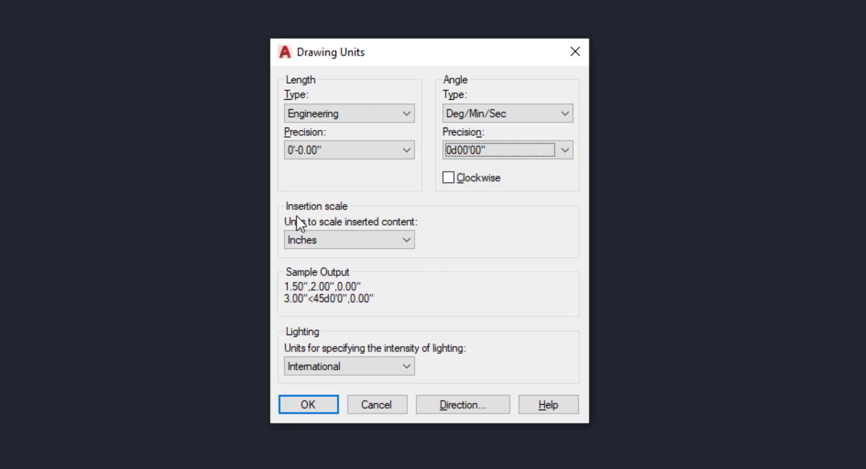
Step: Set the insertion scale units for inserted content to Millimeters
click(383, 241)
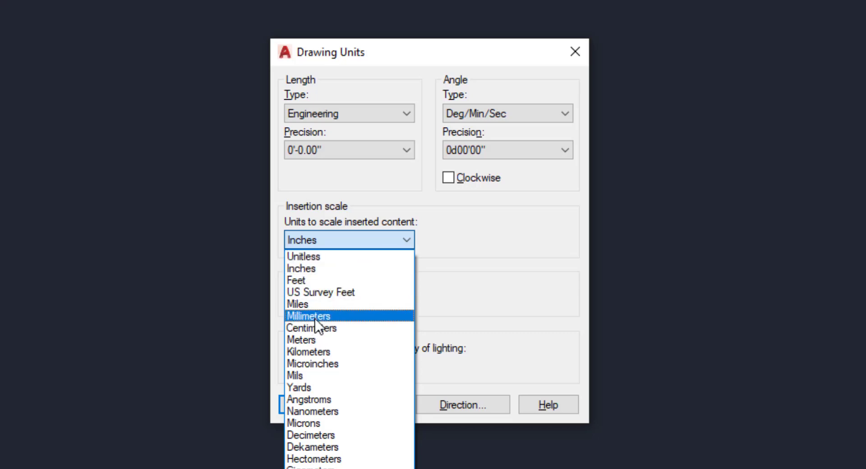
click(439, 236)
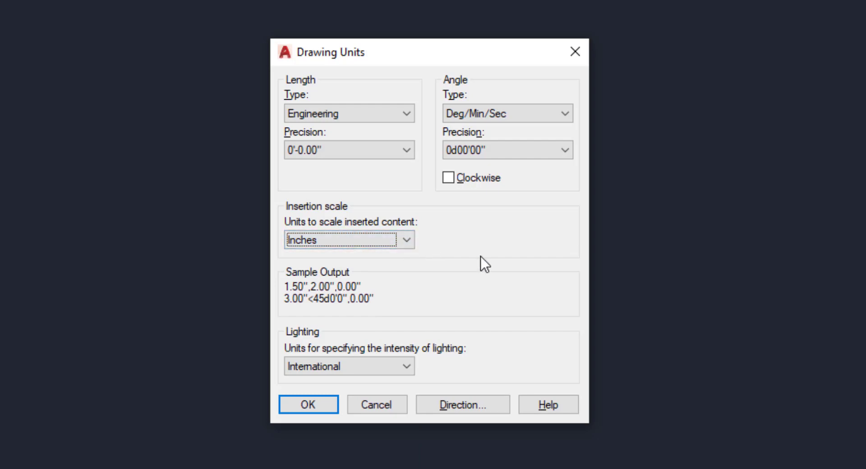
click(407, 239)
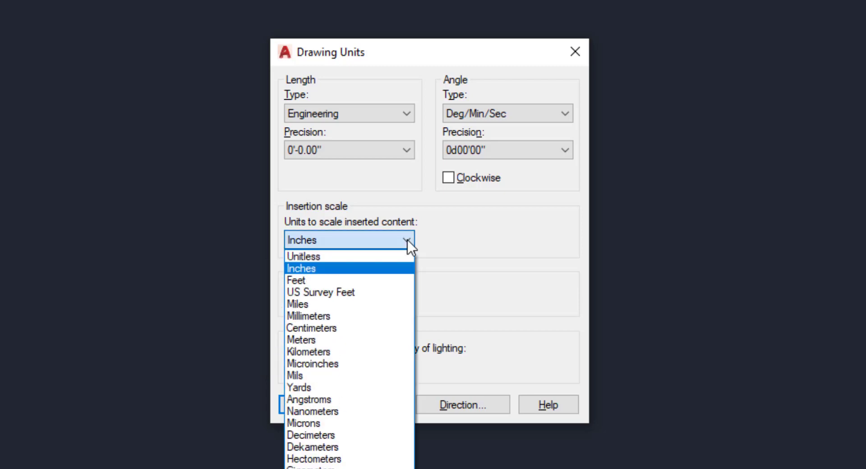
click(371, 240)
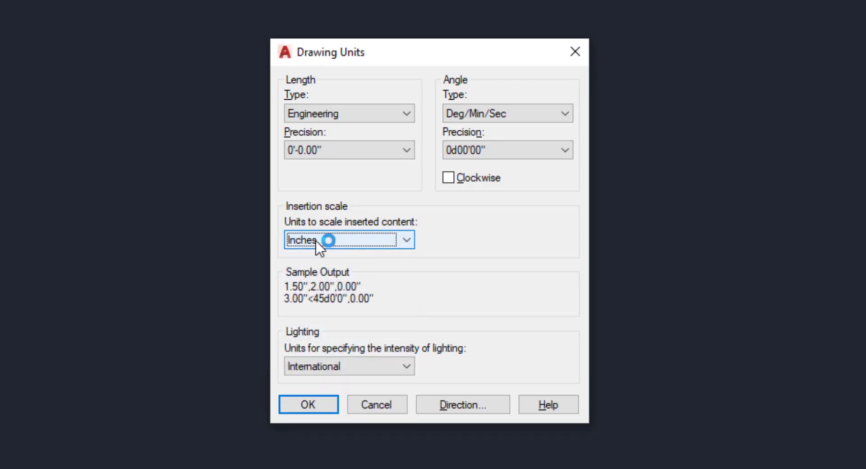
click(407, 242)
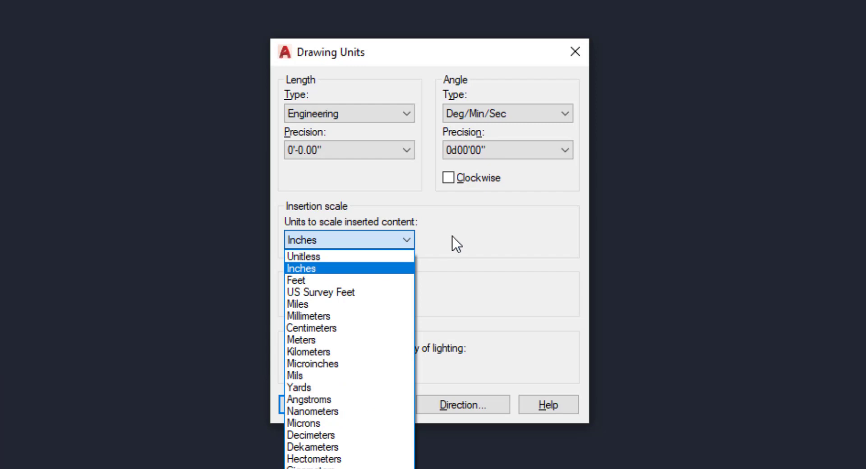
click(340, 316)
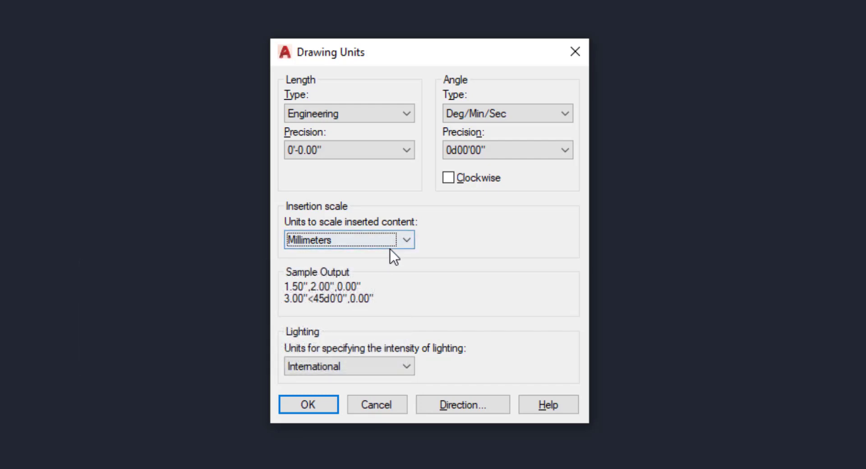
Step: Set the insertion scale units to Inches, measure angles clockwise, and accept the drawing units
click(405, 242)
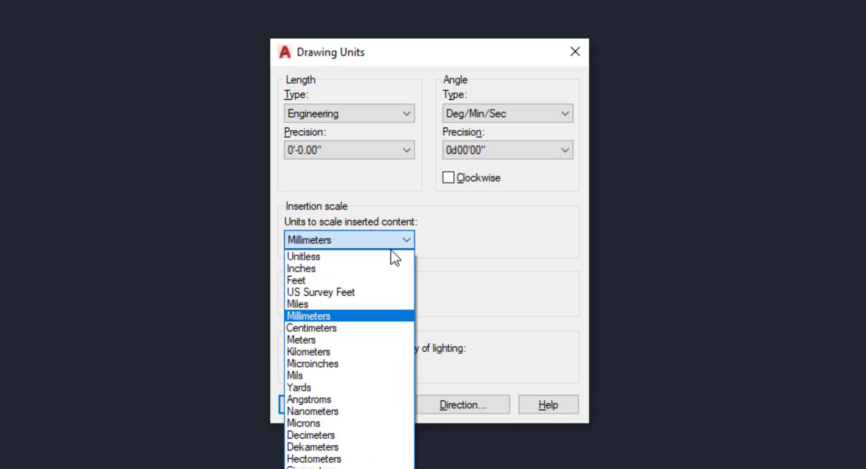
click(318, 268)
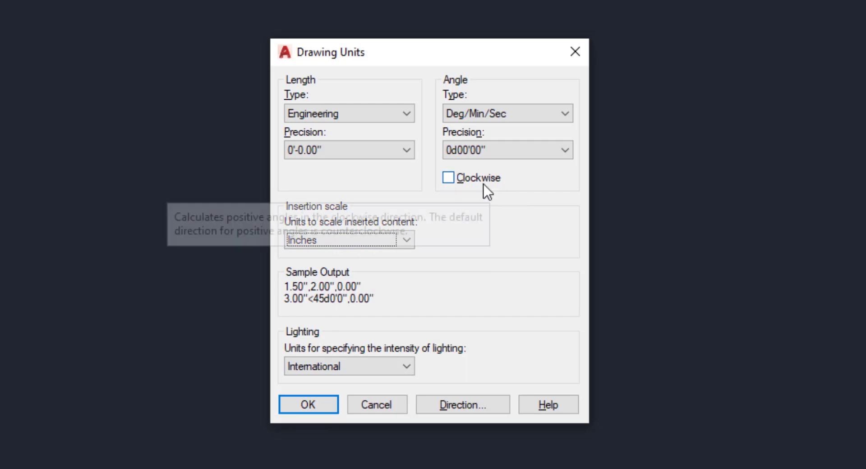
click(450, 178)
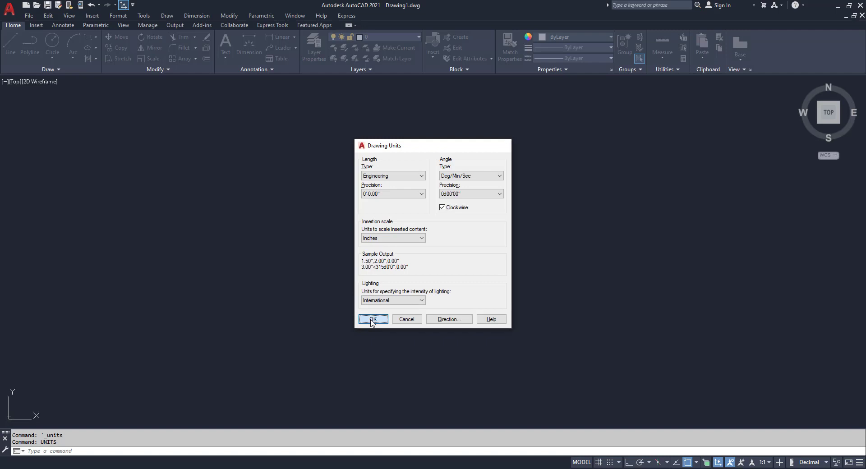
click(303, 404)
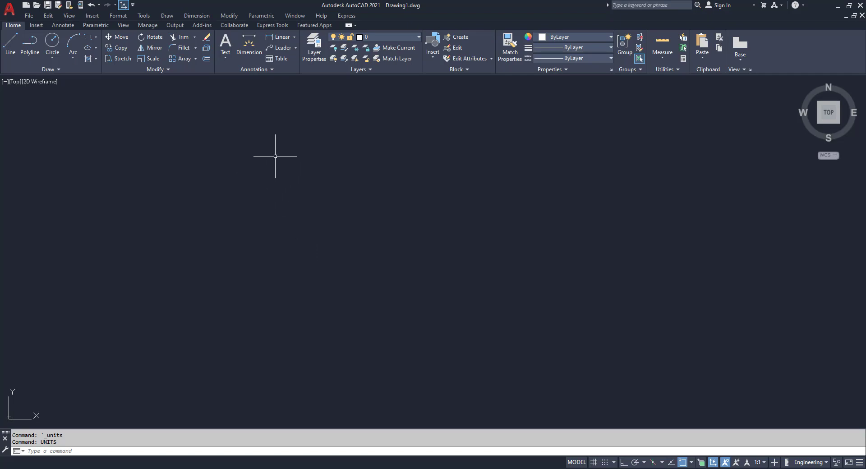
Step: Modify the Standard dimension style so its linear primary units use the Engineering format with 0'-0.00" precision
click(120, 17)
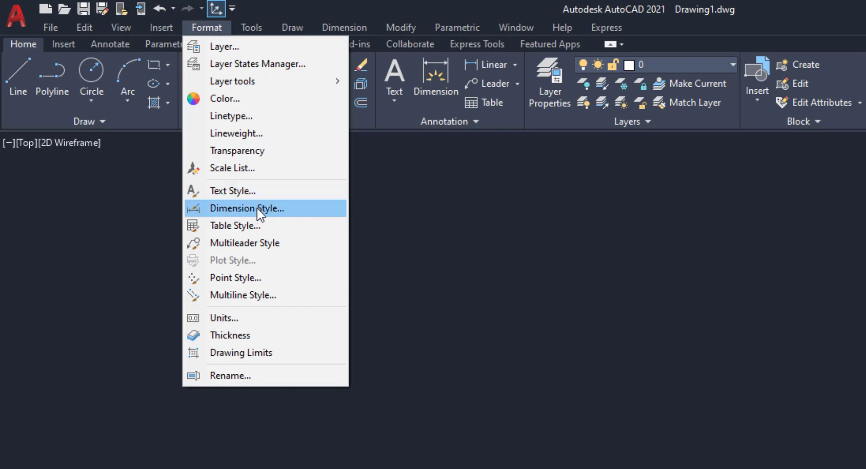
click(256, 207)
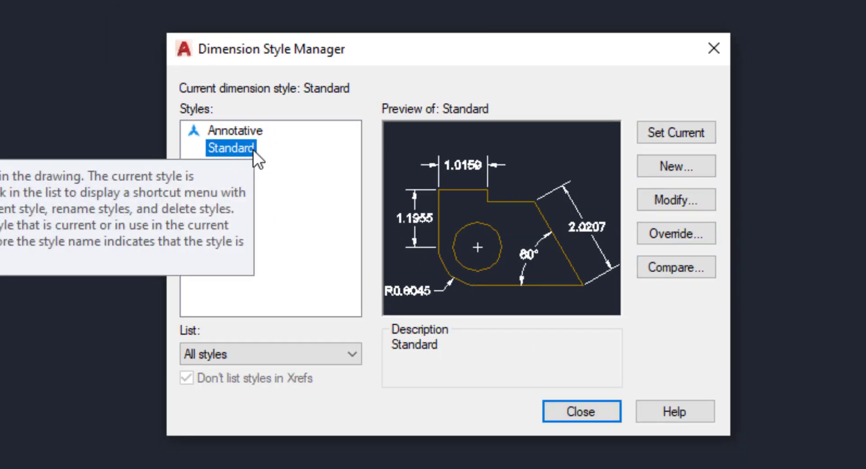
click(245, 130)
click(240, 148)
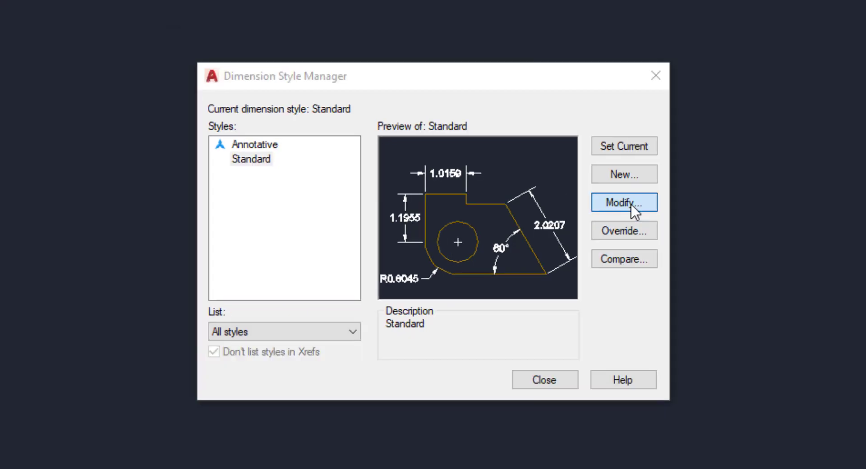
click(684, 201)
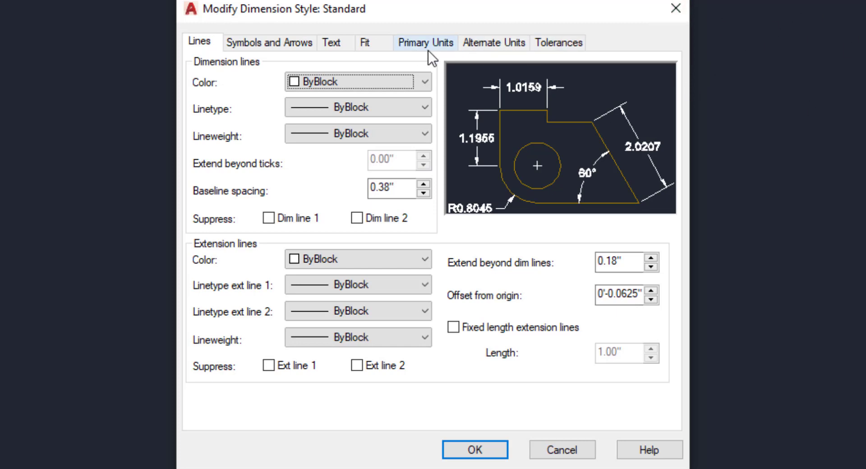
click(440, 46)
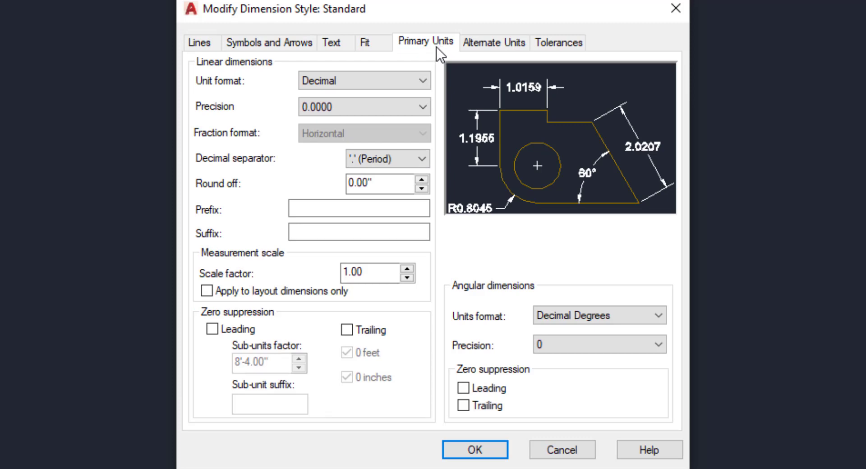
click(423, 82)
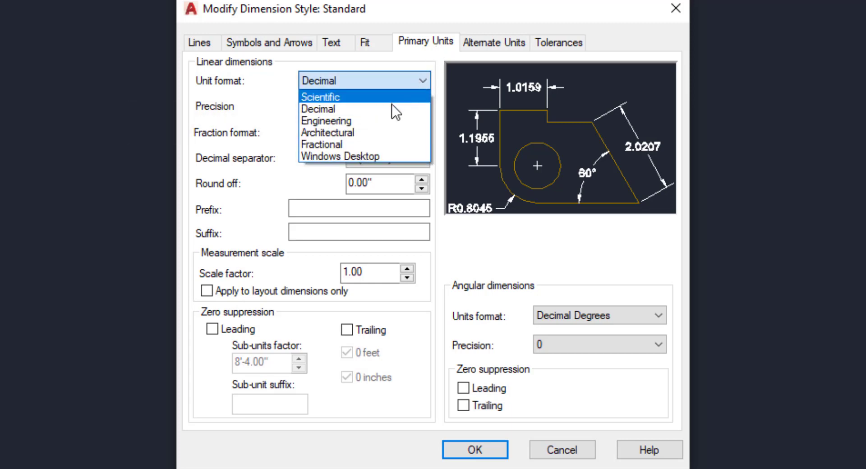
click(388, 118)
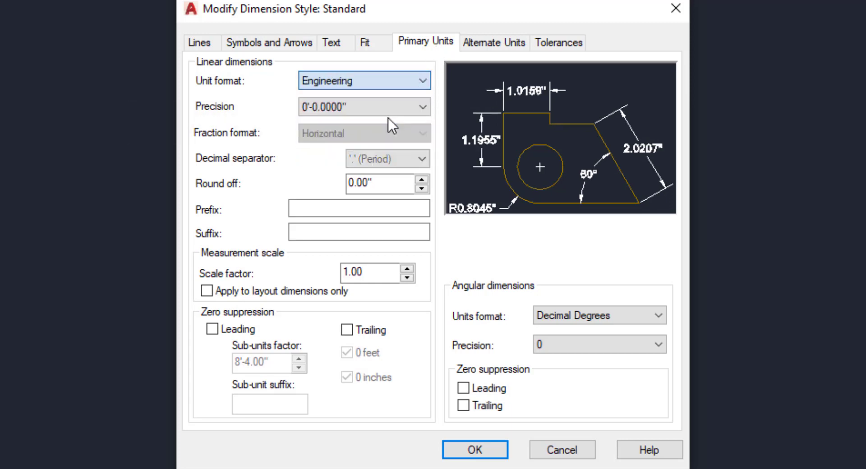
click(423, 110)
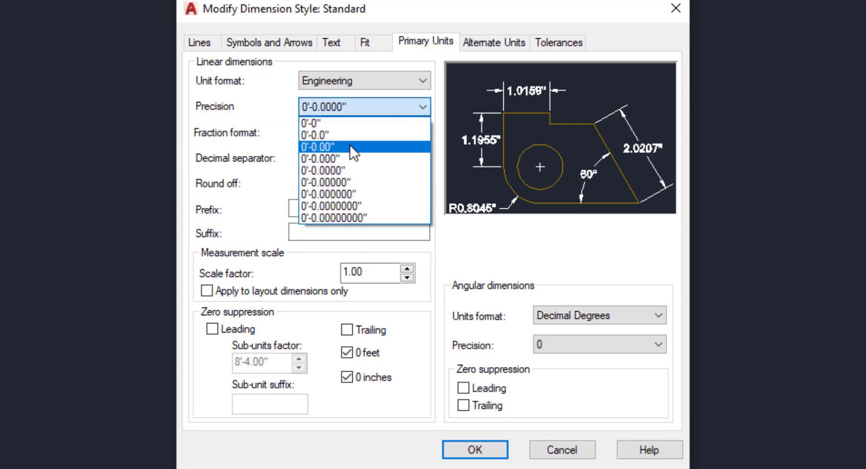
click(406, 146)
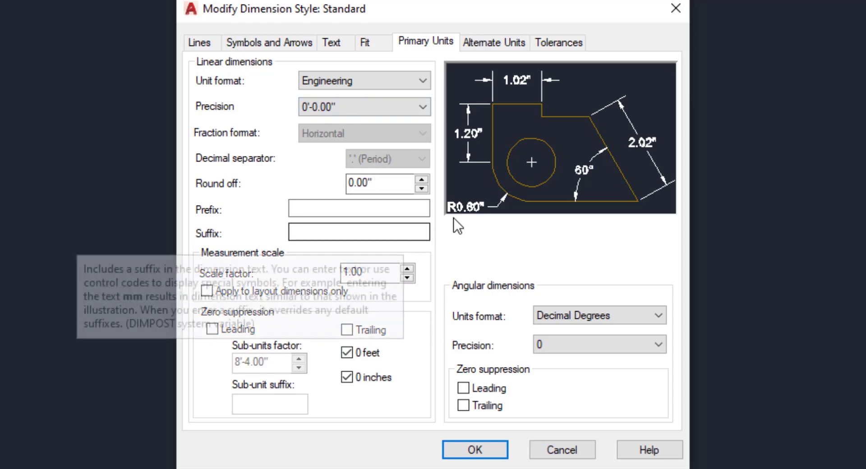
Step: Set the style's angular dimensions to Degrees Minutes Seconds with 0d00'00" precision and accept the style changes
click(568, 315)
click(587, 344)
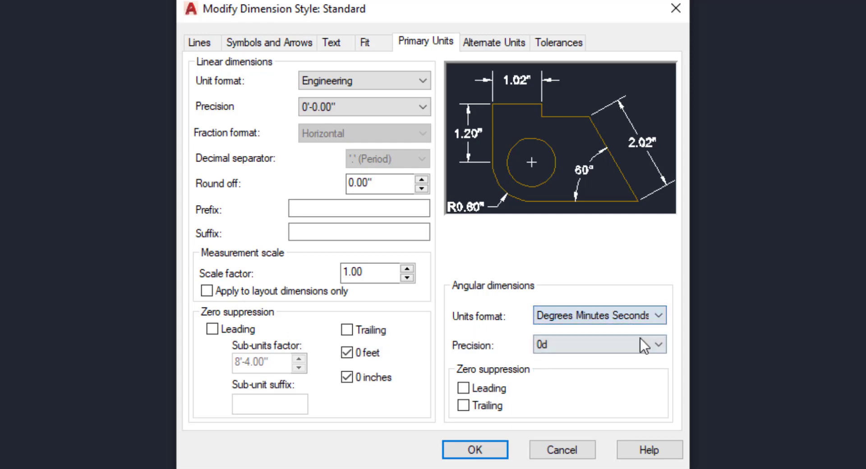
click(583, 346)
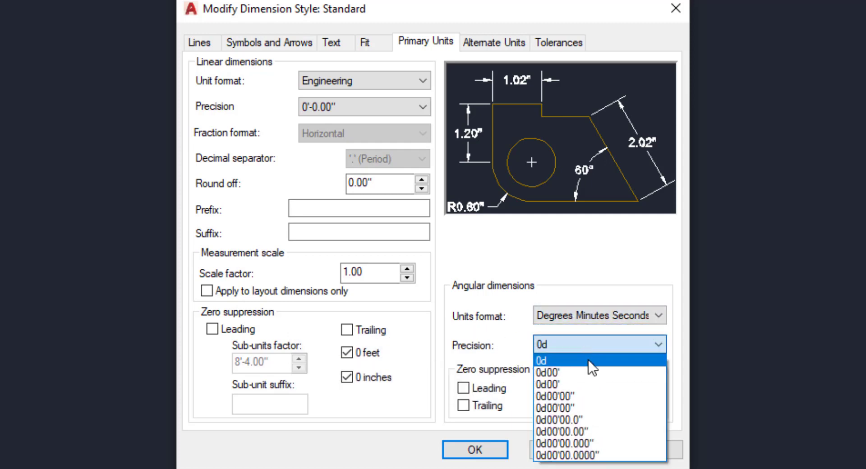
click(583, 392)
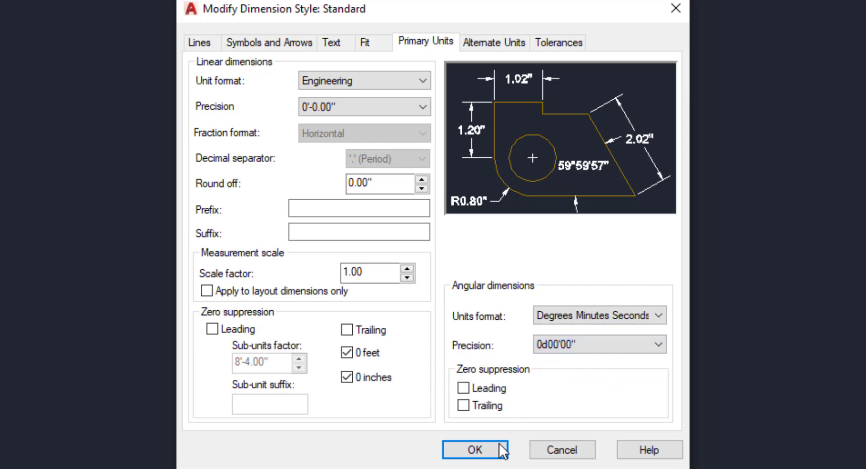
click(495, 456)
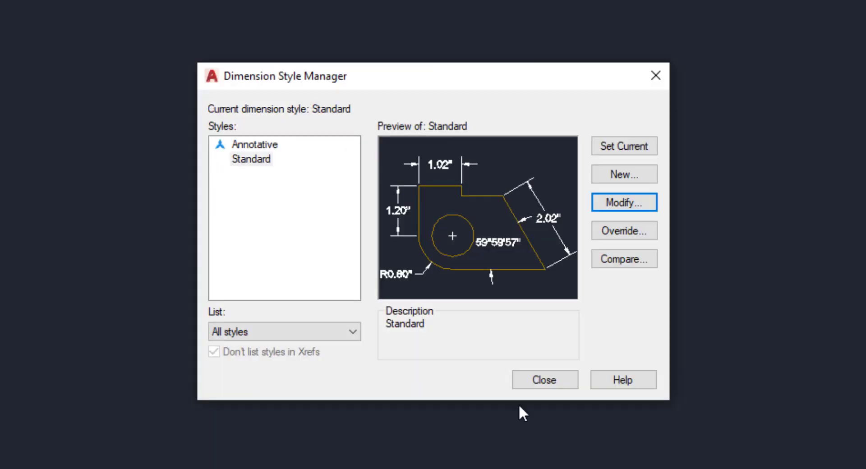
Step: Reopen the Standard dimension style for modification and set its text height to 5
click(624, 202)
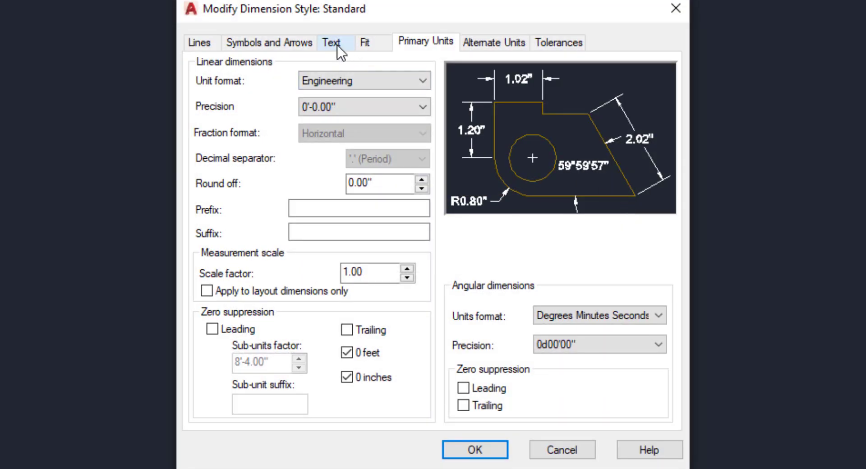
click(335, 45)
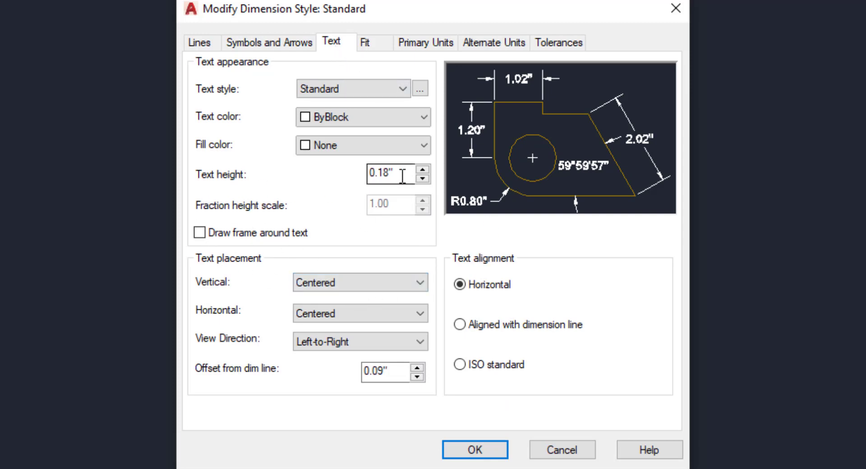
drag(401, 175, 368, 174)
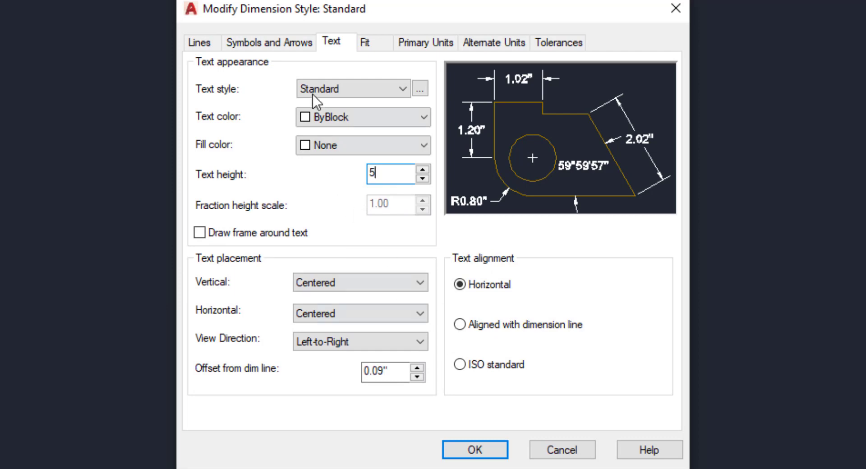
Step: Set the arrow size of the Standard dimension style to 3
click(291, 47)
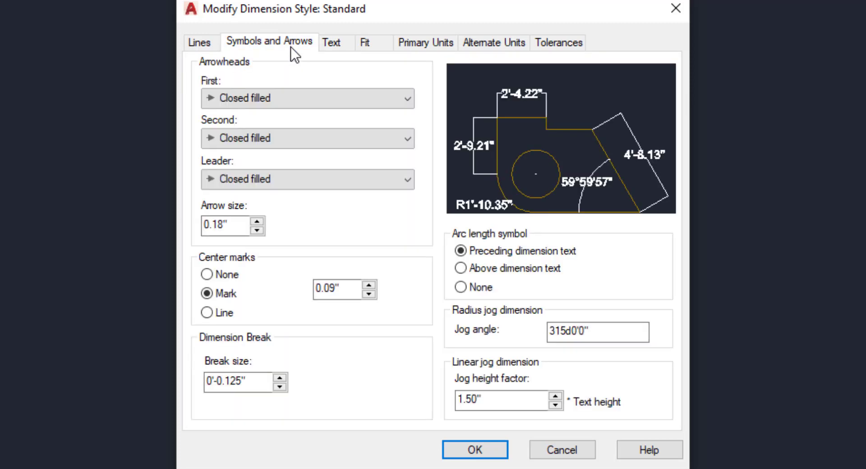
click(237, 224)
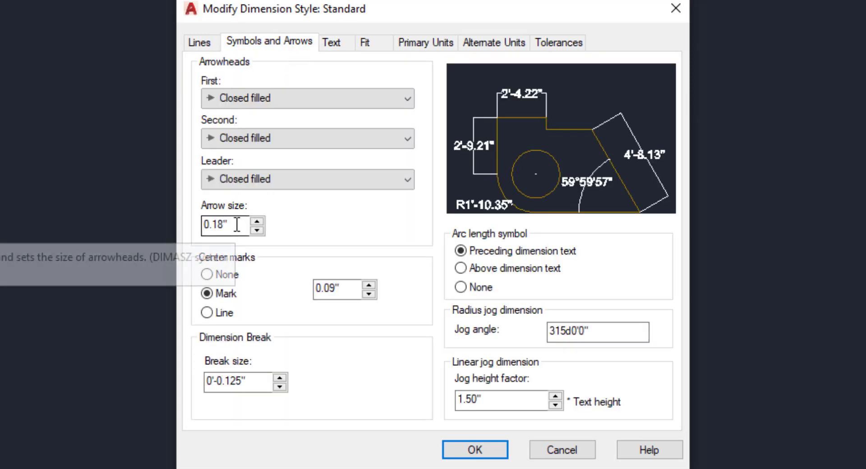
drag(236, 224, 199, 225)
key(BackSpace)
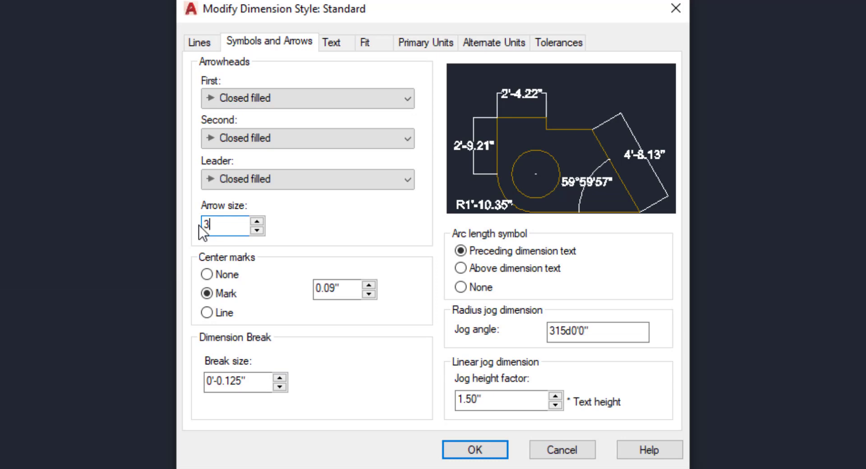
text(3)
Step: Set the extension lines to extend 5 beyond the dimension lines with an origin offset of 3, and make the Standard style current
click(207, 43)
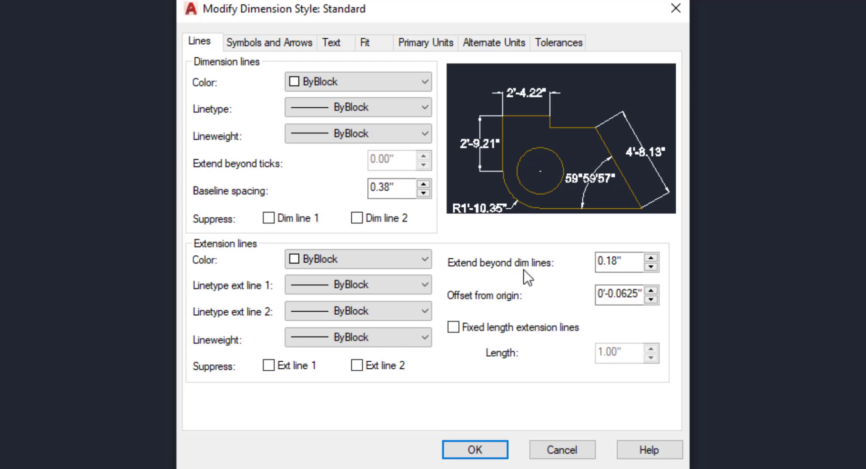
drag(630, 263, 567, 270)
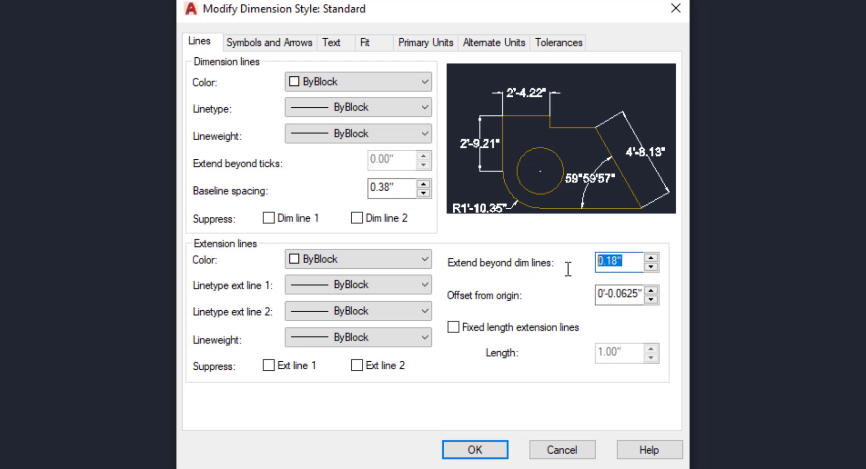
text(5)
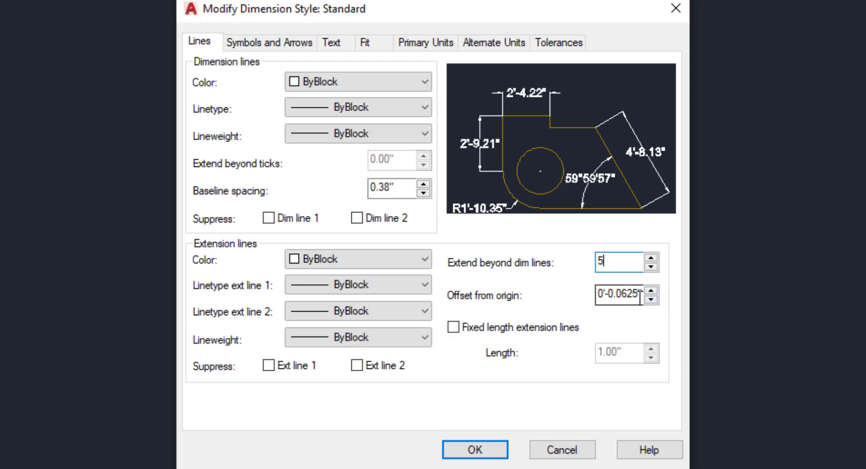
key(Tab)
text(3)
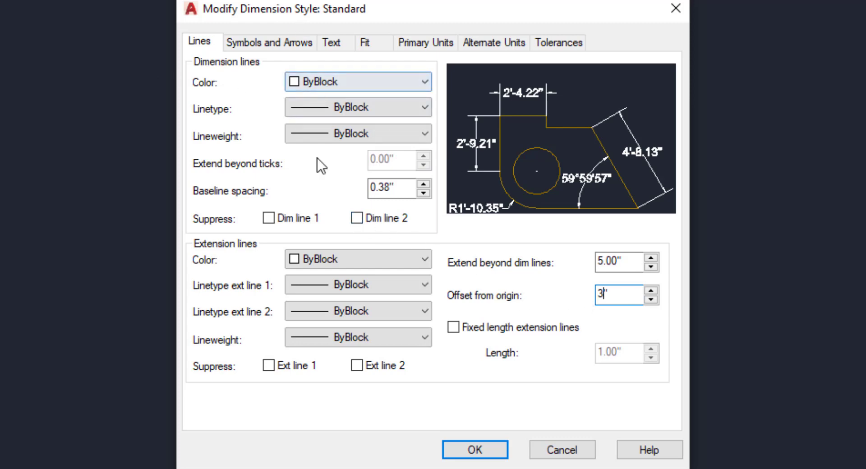
click(471, 450)
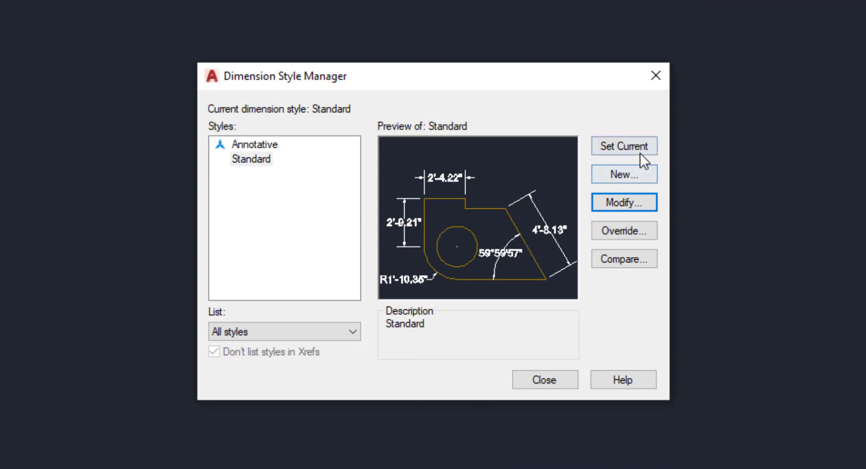
click(626, 149)
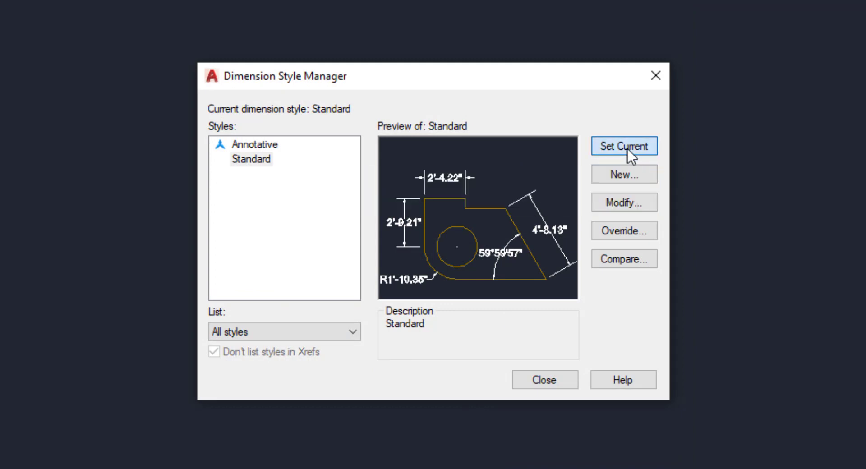
click(546, 379)
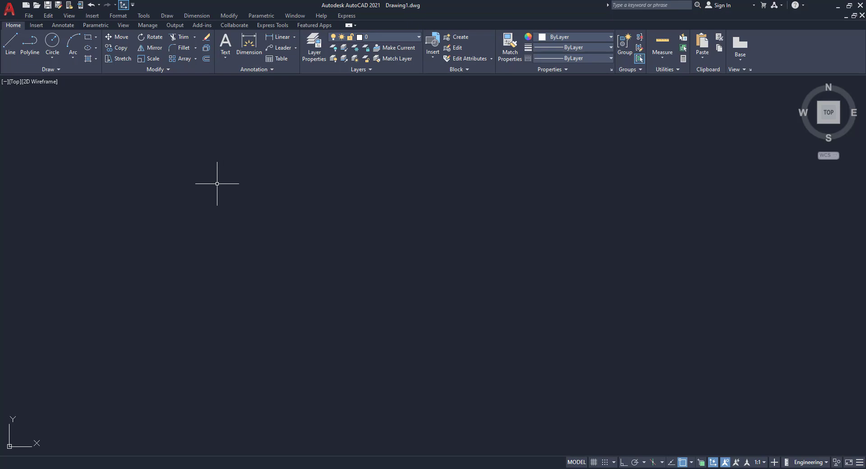
Step: Open the program options and examine the pickbox size and grip size among the selection settings
text(OP)
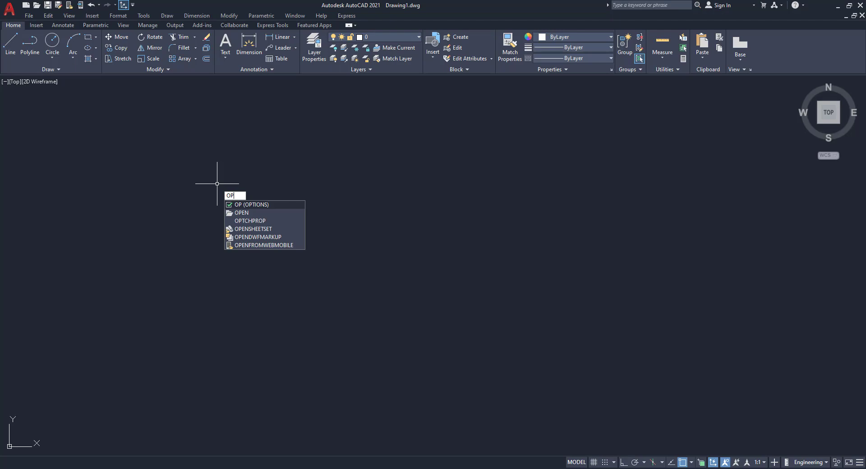
key(Return)
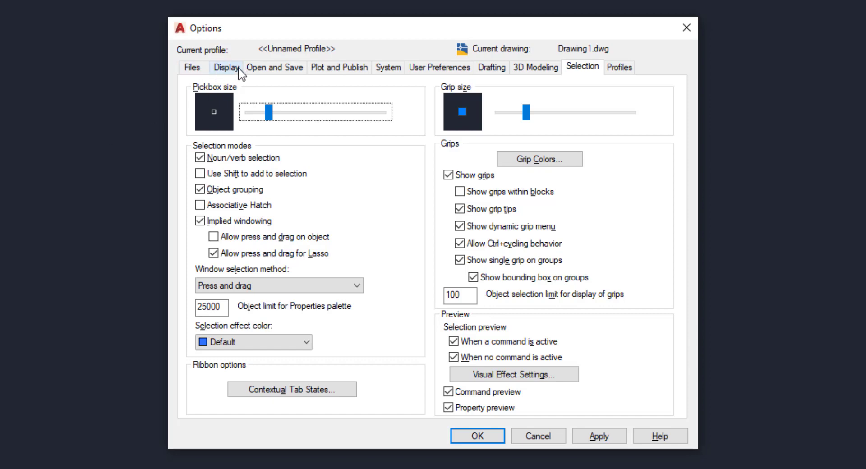
click(525, 112)
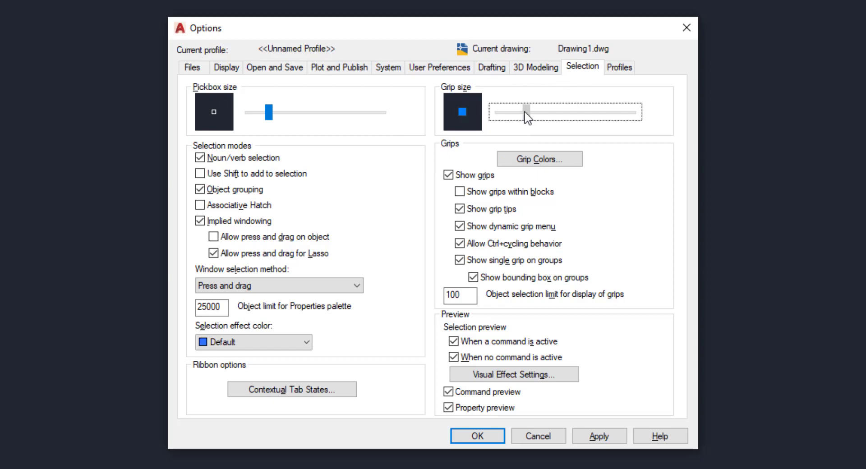
click(271, 117)
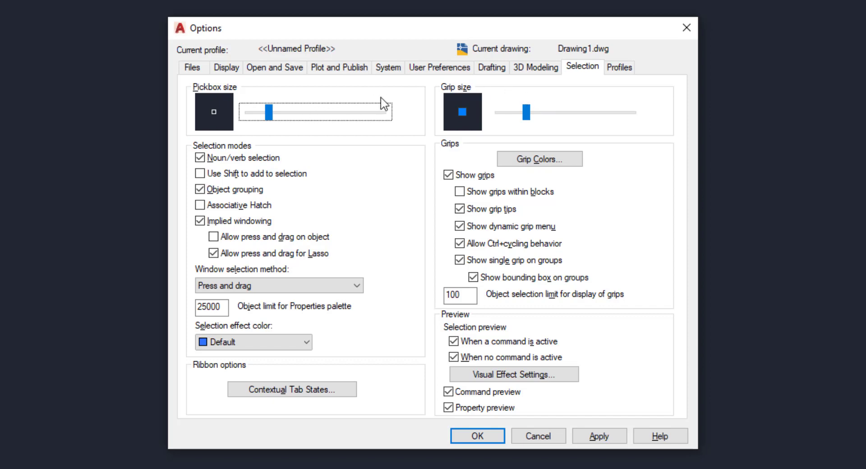
Step: Customize right-click behaviour to Repeat Last Command in default and edit modes and ENTER in command mode, and apply it
click(446, 68)
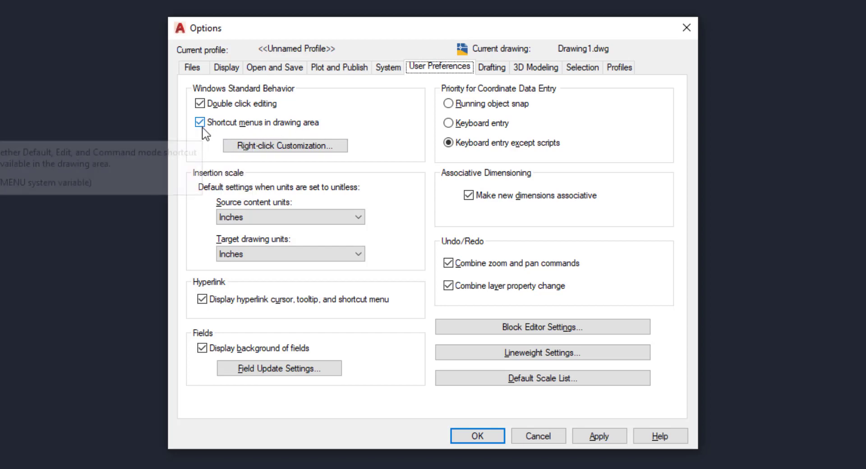
click(267, 147)
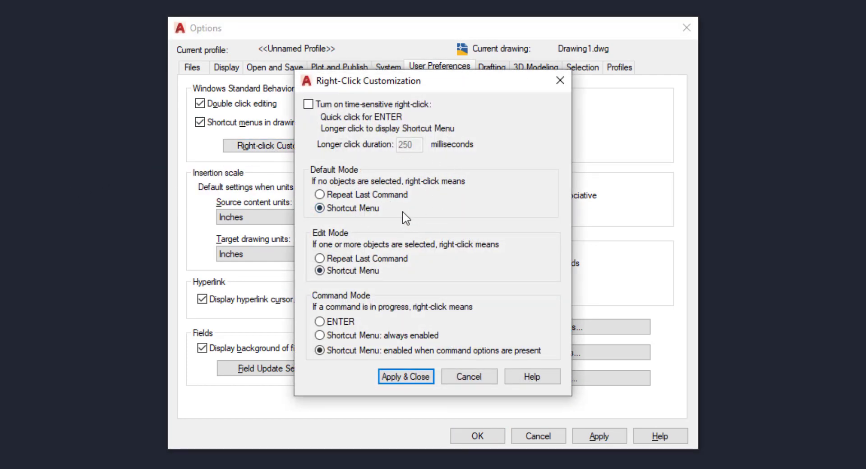
click(329, 199)
click(319, 258)
click(320, 321)
click(391, 381)
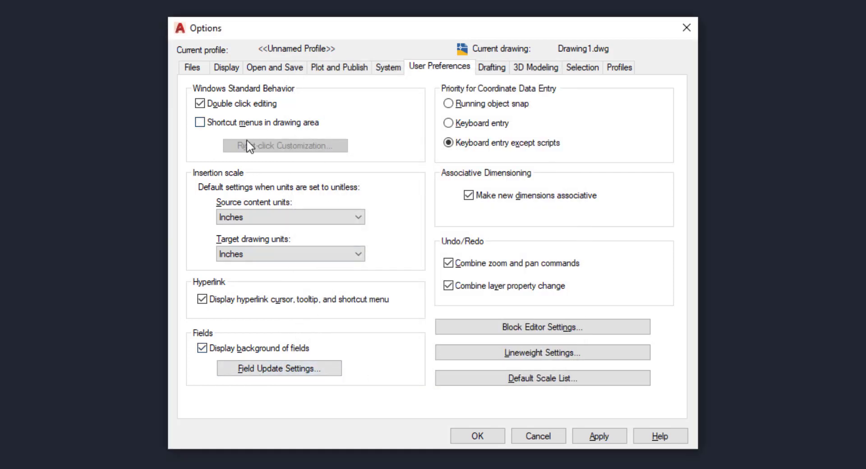
Step: Review the display options, apply the changed program options and close the dialog
click(231, 68)
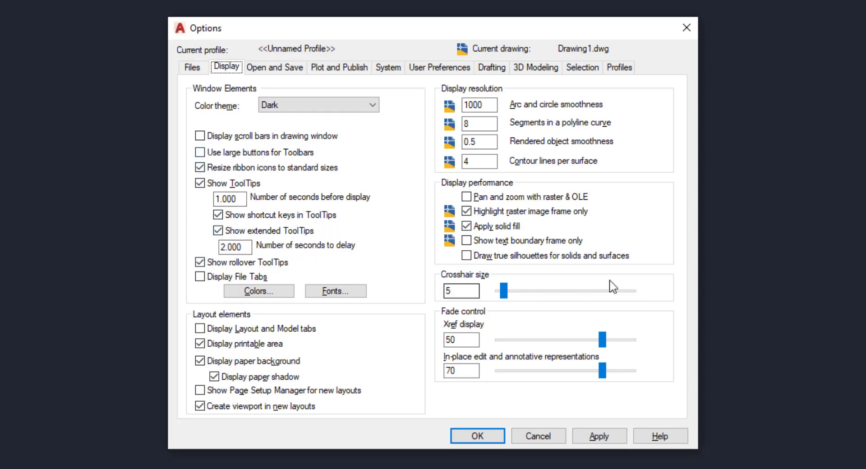
click(600, 436)
click(478, 436)
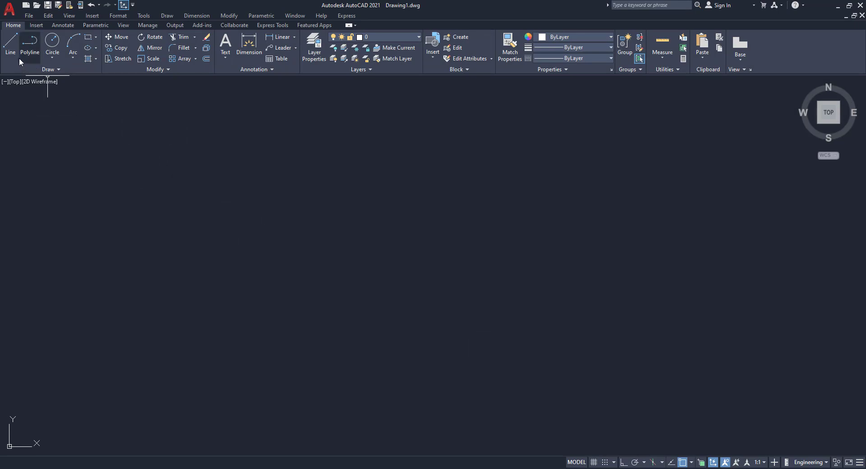
Step: Draw a horizontal line about 3'-1" long in the upper part of the drawing area with Ortho mode turned on
click(10, 48)
click(168, 211)
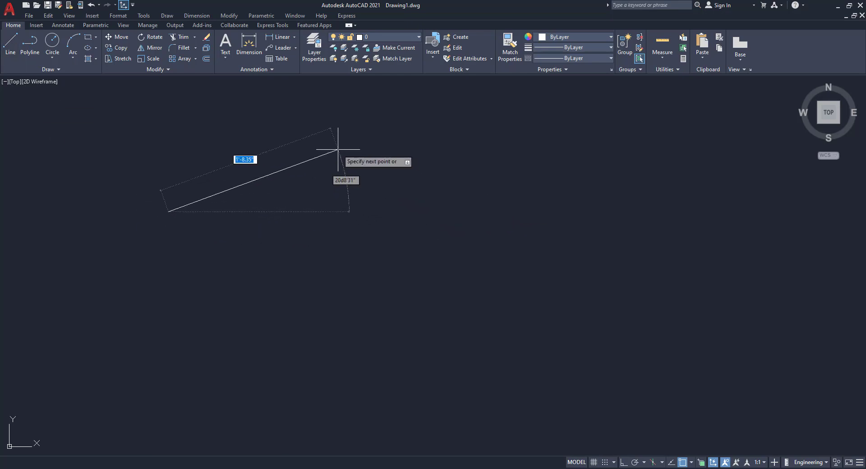
click(624, 463)
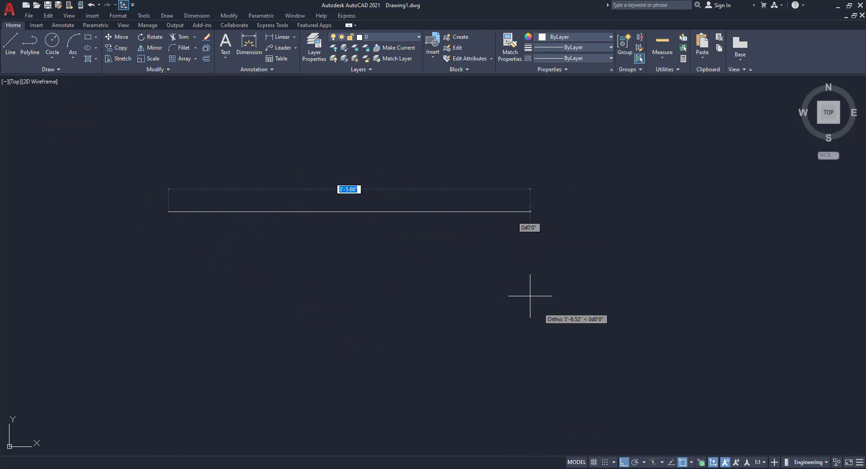
click(493, 249)
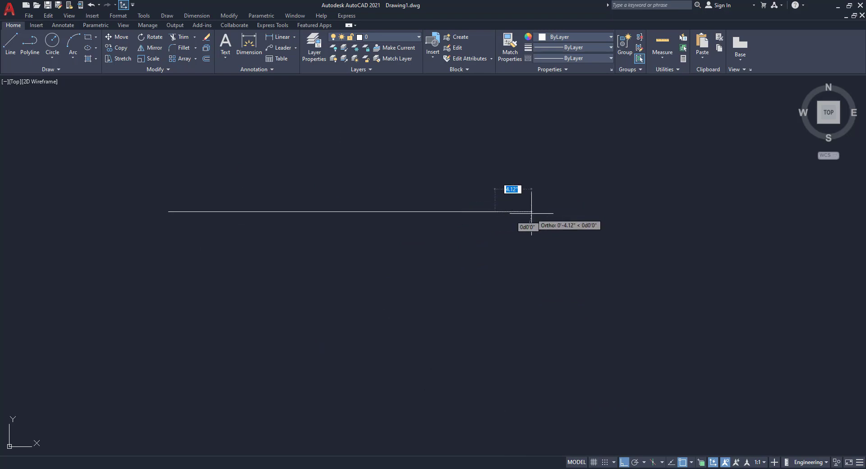
key(Return)
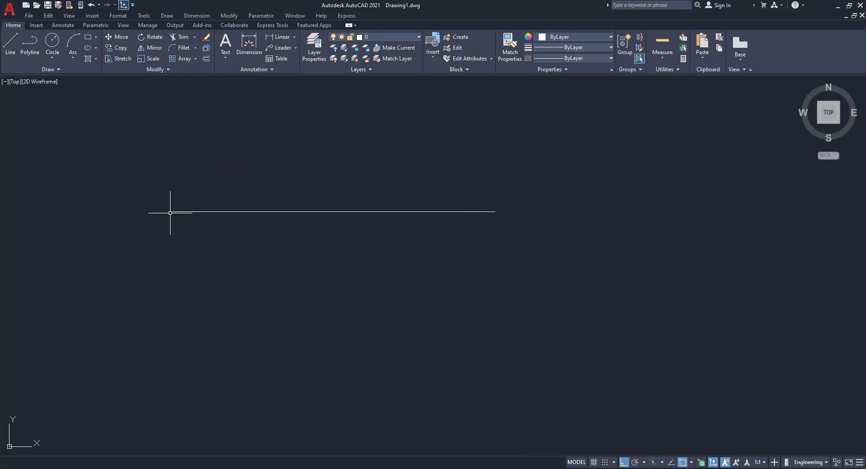
Step: Dimension the horizontal line's length, placing the dimension just above the line
click(259, 46)
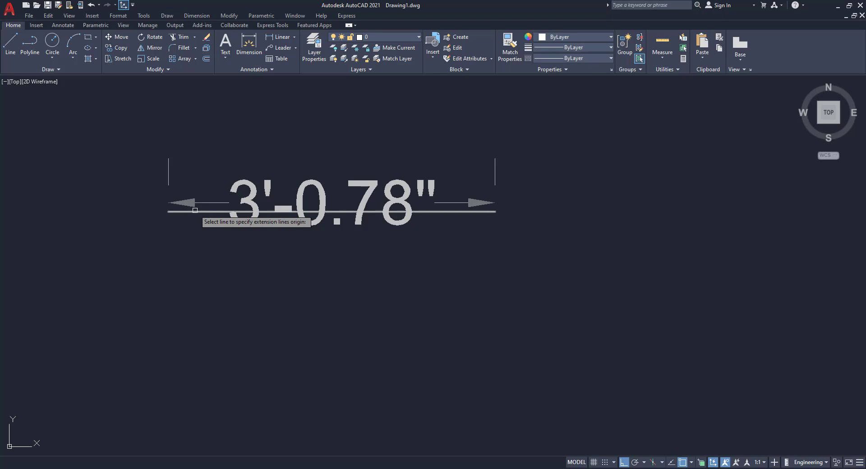
click(196, 212)
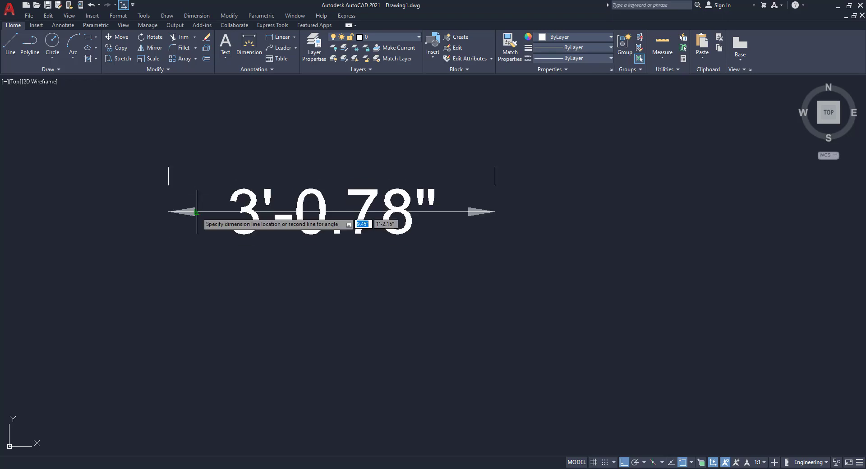
click(194, 180)
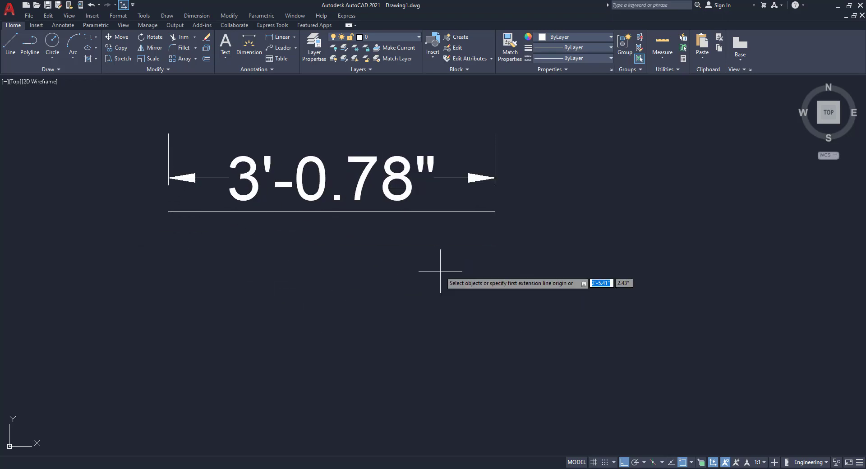